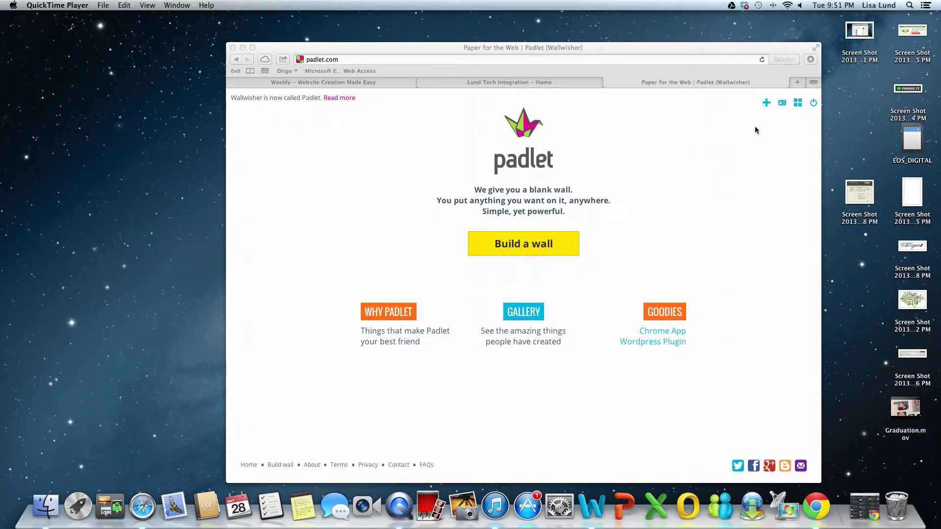
Activate the Safari window, build a new blank wall, and place a first post on it
{"action": "left_click", "coordinate": [520, 243]}
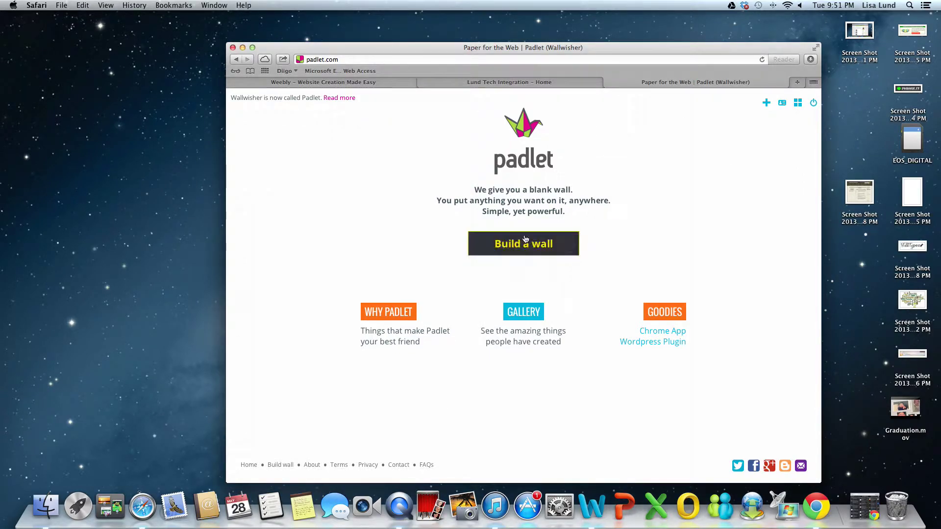
{"action": "left_click", "coordinate": [524, 241]}
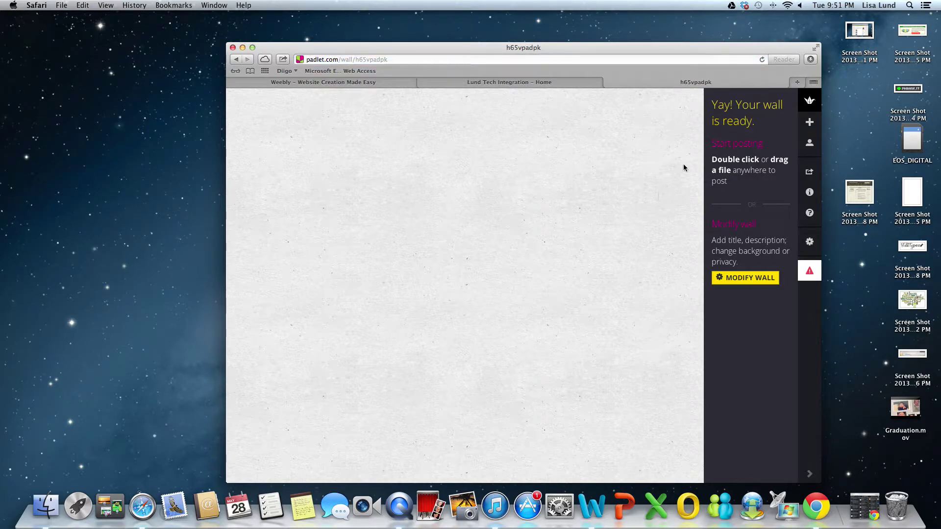
{"action": "double_click", "coordinate": [364, 177]}
Title the first post 'Type information into the box.' and drag it into place
{"action": "type", "text": "Typ"}
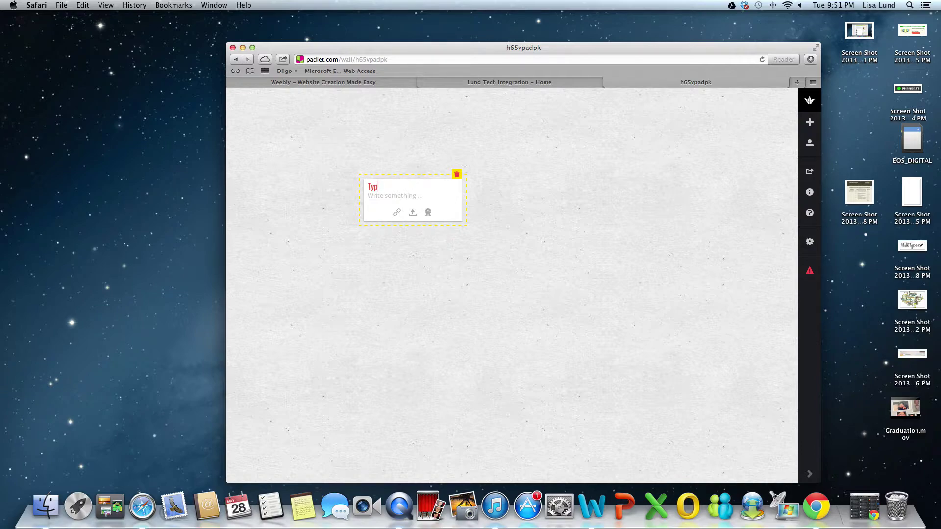
{"action": "type", "text": "e information into the box."}
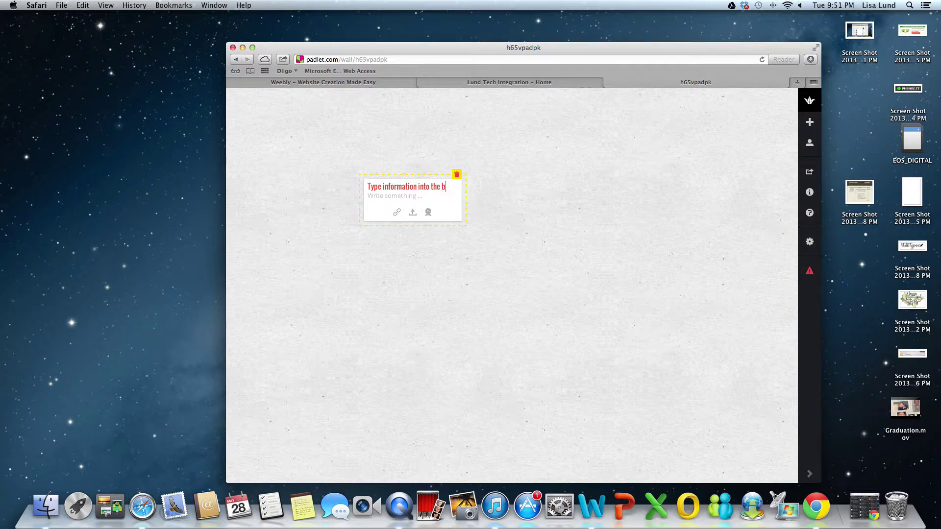
{"action": "left_click", "coordinate": [592, 214]}
{"action": "mouse_move", "coordinate": [442, 187]}
{"action": "left_mouse_down"}
{"action": "mouse_move", "coordinate": [667, 162]}
{"action": "mouse_move", "coordinate": [373, 210]}
{"action": "mouse_move", "coordinate": [464, 207]}
{"action": "left_mouse_up"}
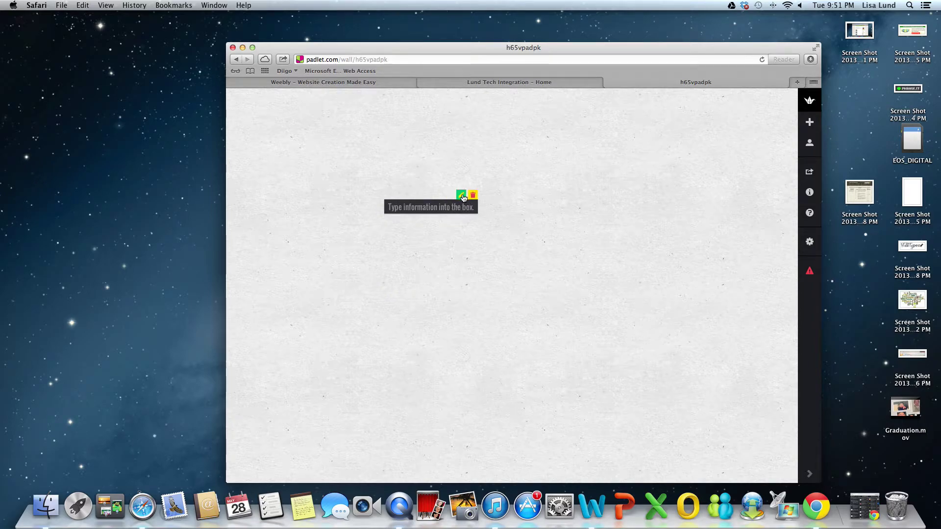
{"action": "left_click", "coordinate": [462, 196]}
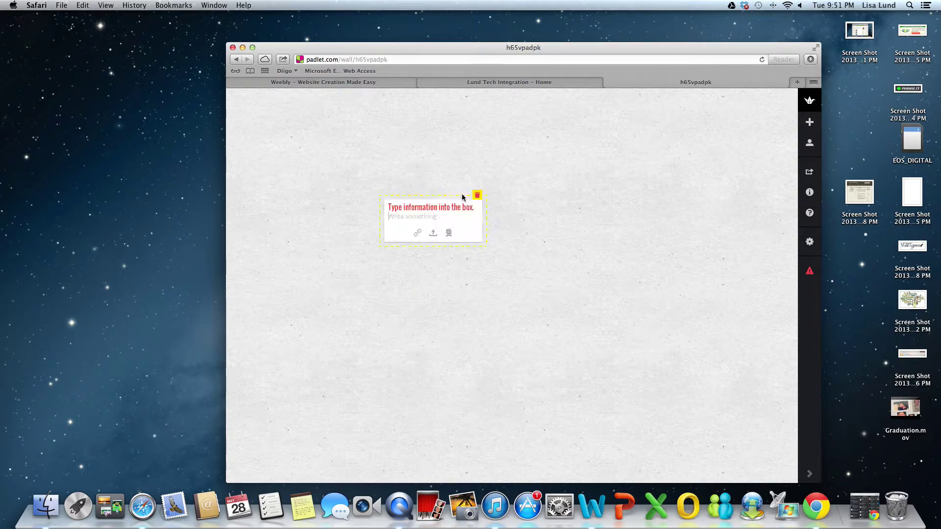
{"action": "left_click", "coordinate": [628, 217]}
{"action": "double_click", "coordinate": [603, 195]}
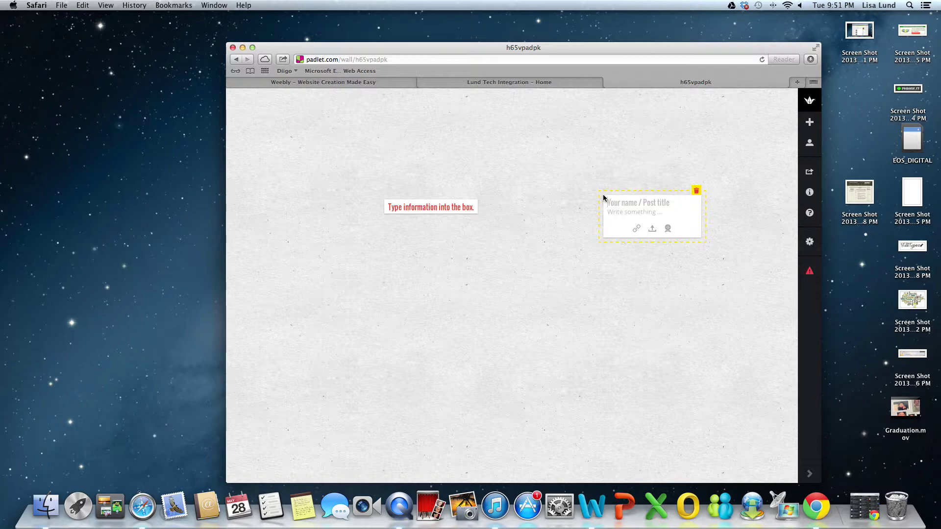
{"action": "left_click", "coordinate": [637, 229]}
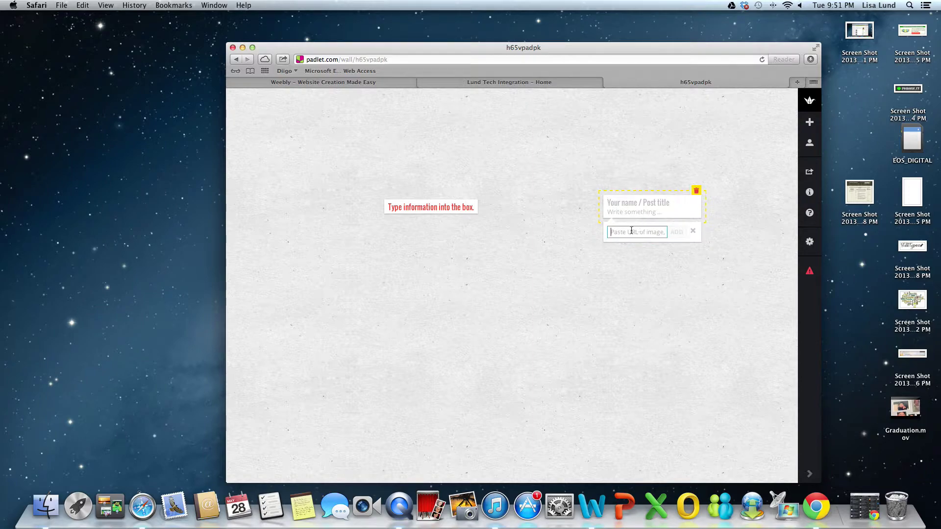
{"action": "type", "text": "www."}
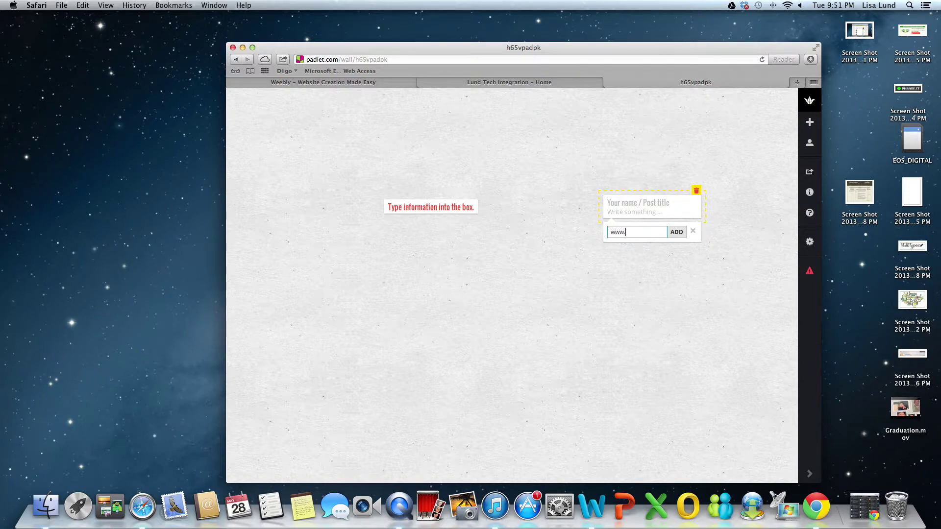
{"action": "type", "text": "tinyurl.co"}
{"action": "type", "text": "m/techbylund"}
{"action": "left_click", "coordinate": [624, 208]}
{"action": "type", "text": "L"}
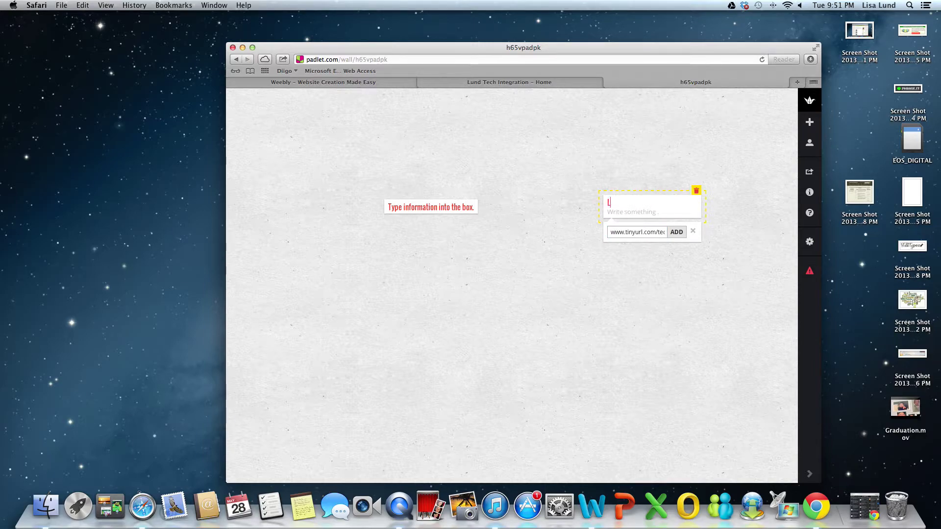
{"action": "type", "text": "und Tech Integration"}
{"action": "left_click", "coordinate": [676, 232]}
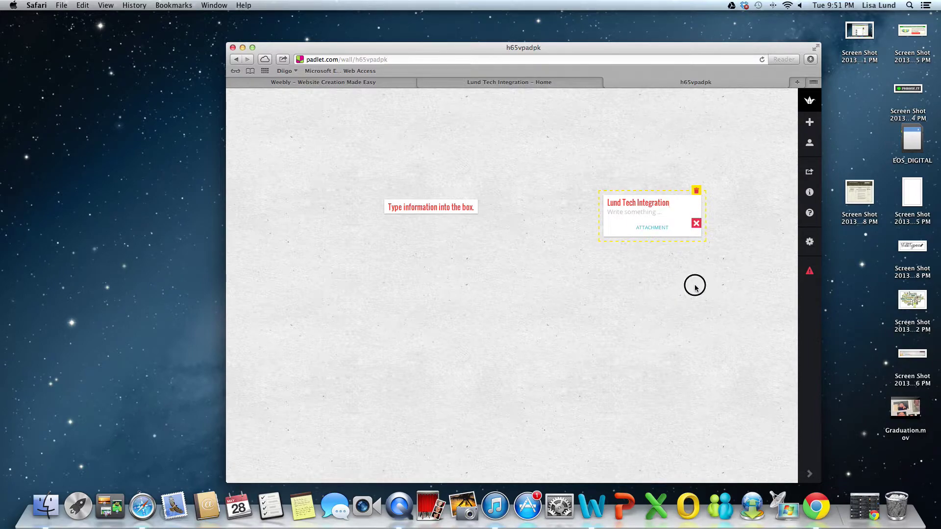
{"action": "left_click", "coordinate": [695, 287]}
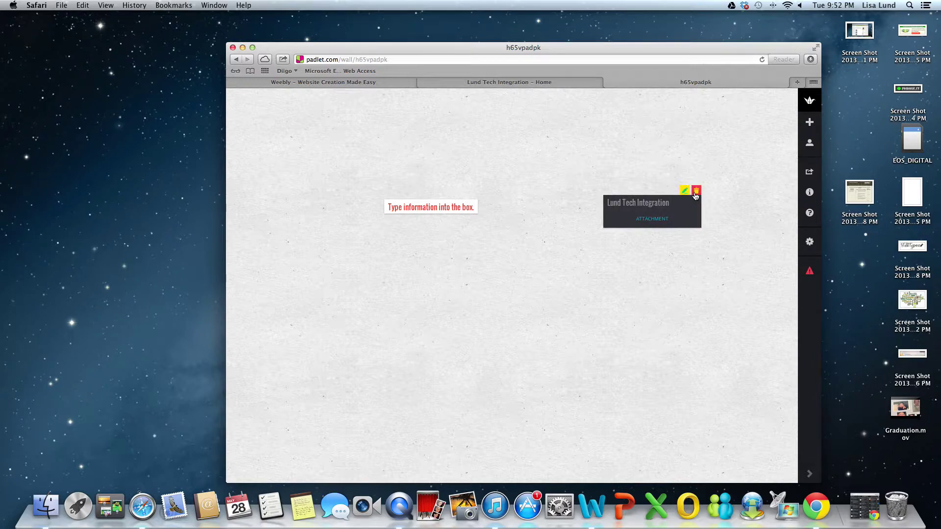
Create a 'Jux User Guide' post showing the Jux image uploaded from Pictures
{"action": "double_click", "coordinate": [518, 307]}
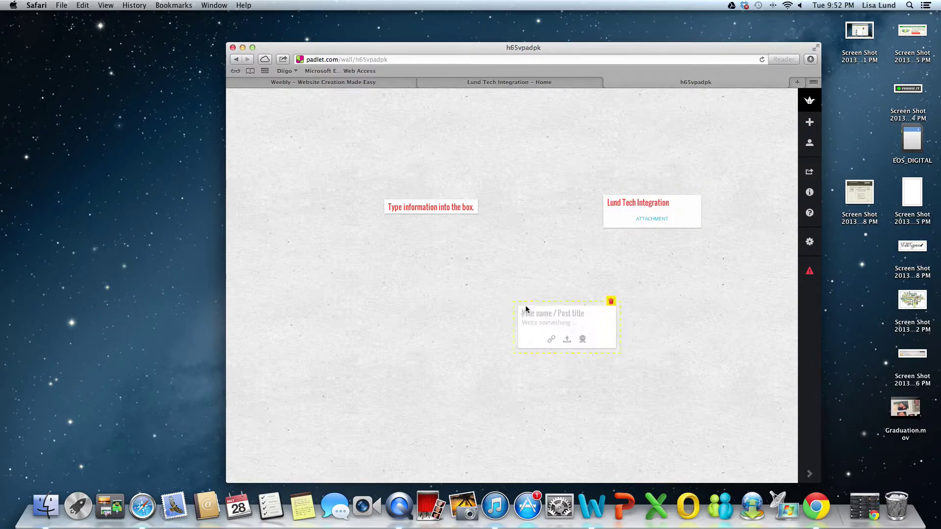
{"action": "left_click", "coordinate": [566, 340]}
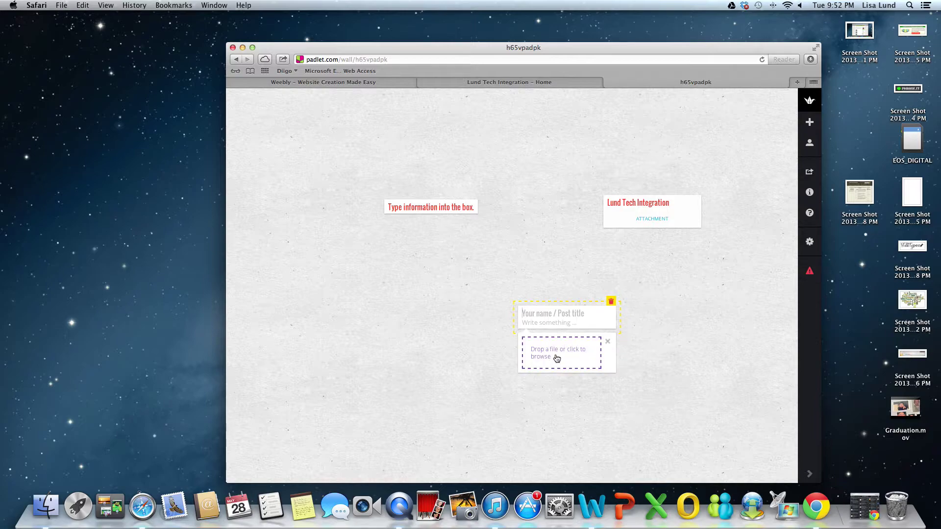
{"action": "left_click", "coordinate": [558, 356]}
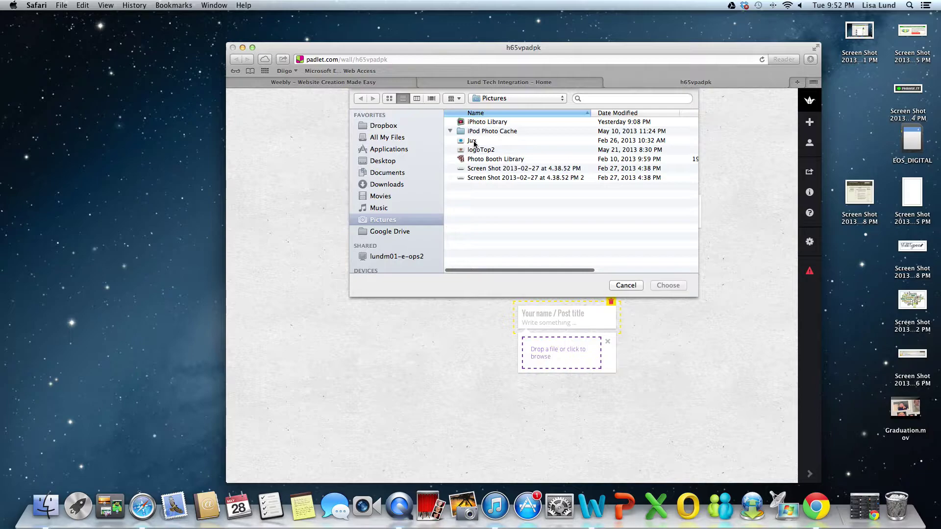
{"action": "left_click", "coordinate": [473, 141]}
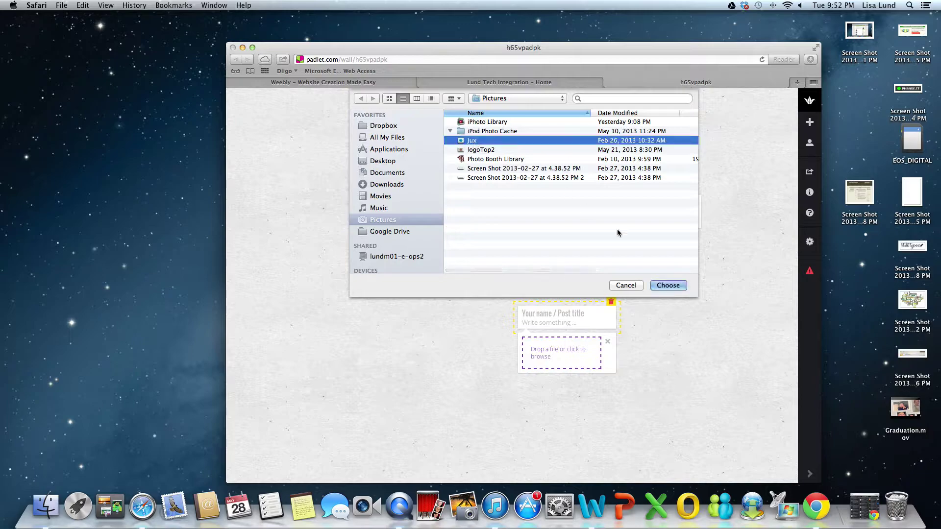
{"action": "left_click", "coordinate": [655, 287]}
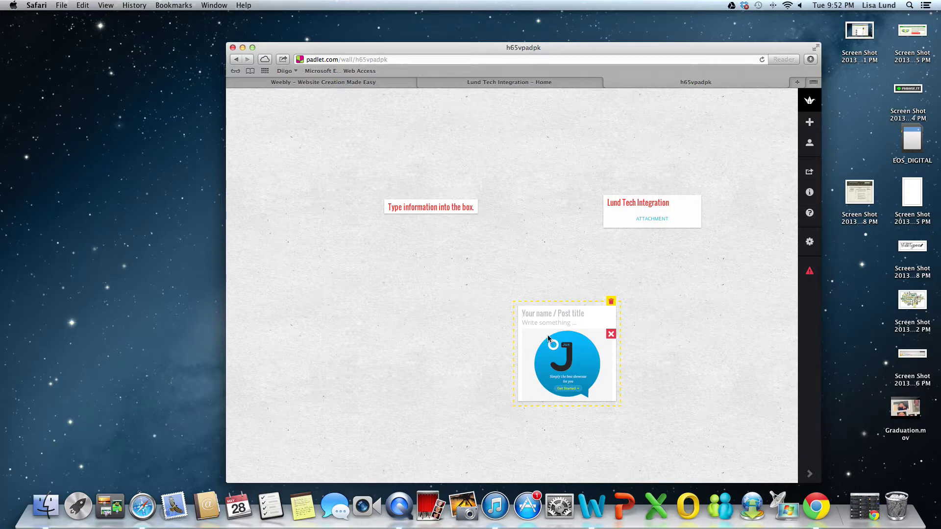
{"action": "left_click", "coordinate": [550, 315]}
{"action": "type", "text": "Jux User Guide"}
{"action": "left_click", "coordinate": [696, 321]}
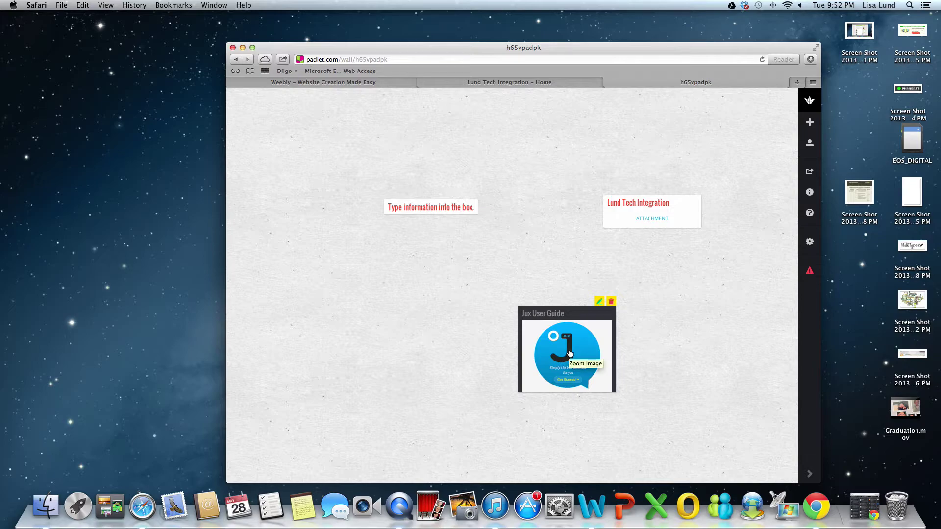
Reposition the Jux User Guide post to the lower middle and start another blank post
{"action": "left_click_drag", "start_coordinate": [576, 317], "coordinate": [539, 113]}
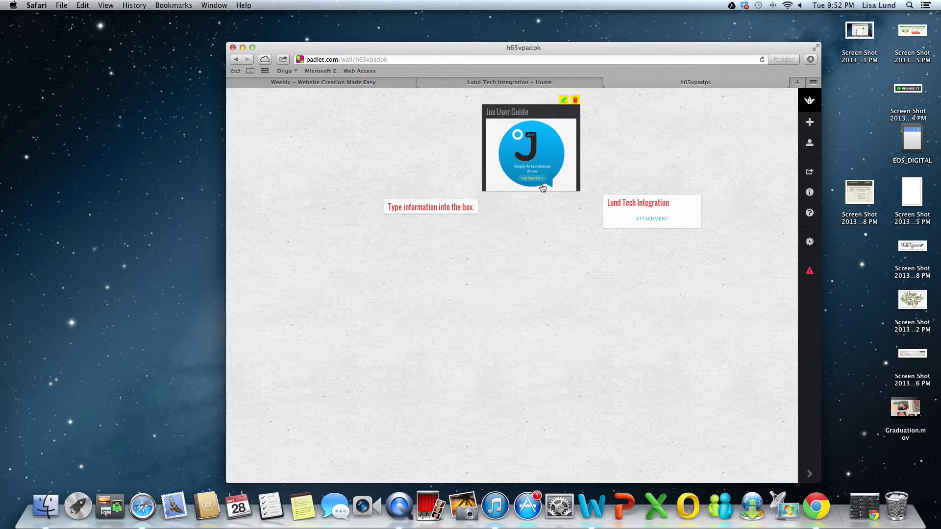
{"action": "left_click_drag", "start_coordinate": [542, 185], "coordinate": [548, 372]}
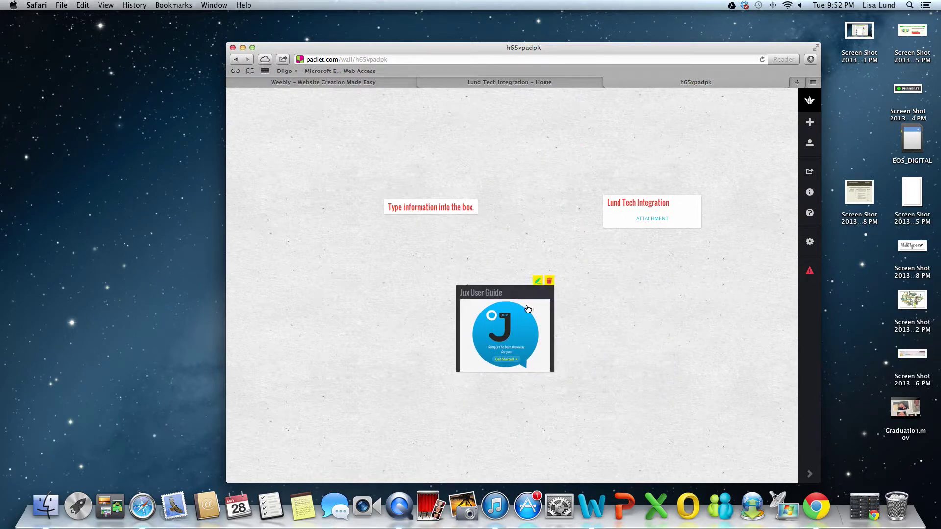
{"action": "double_click", "coordinate": [663, 344]}
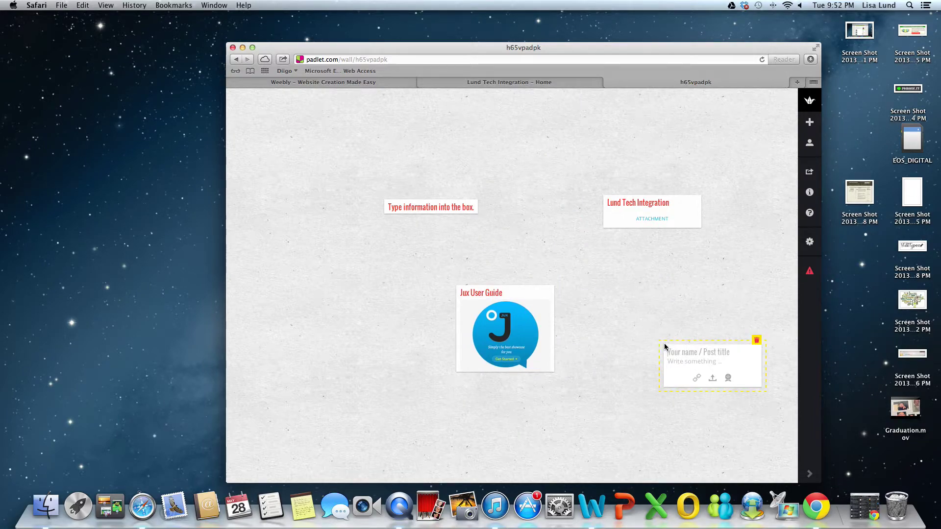
{"action": "left_click", "coordinate": [729, 381]}
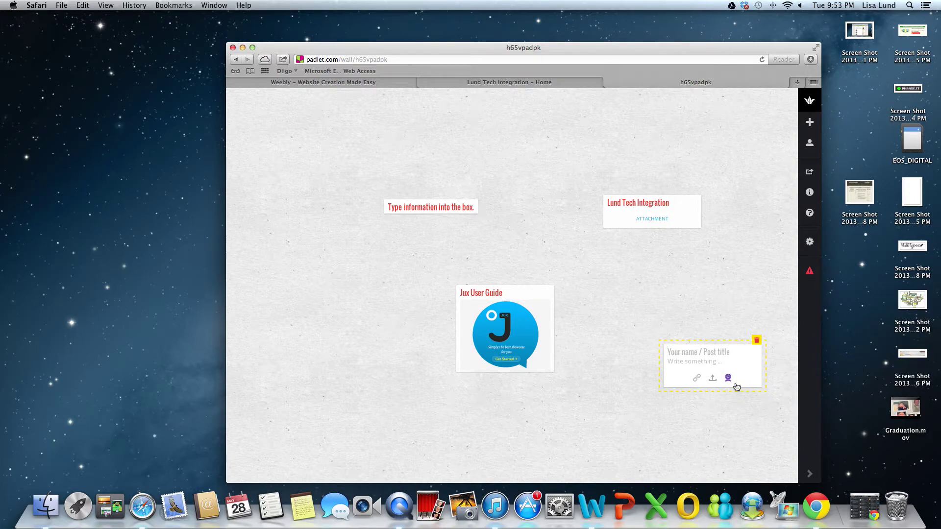
{"action": "left_click", "coordinate": [717, 291]}
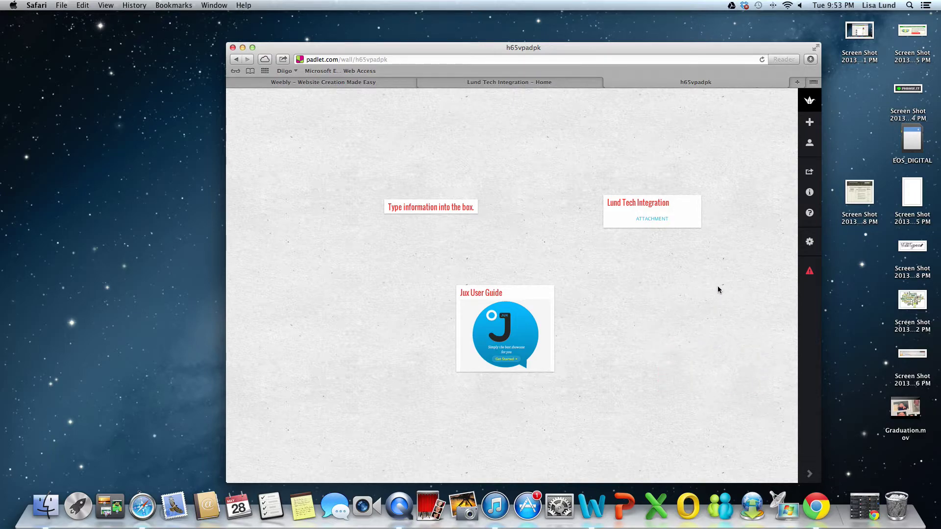
Open the wall's Share / Export panel with its email, embed and QR-code options
{"action": "left_click", "coordinate": [810, 174]}
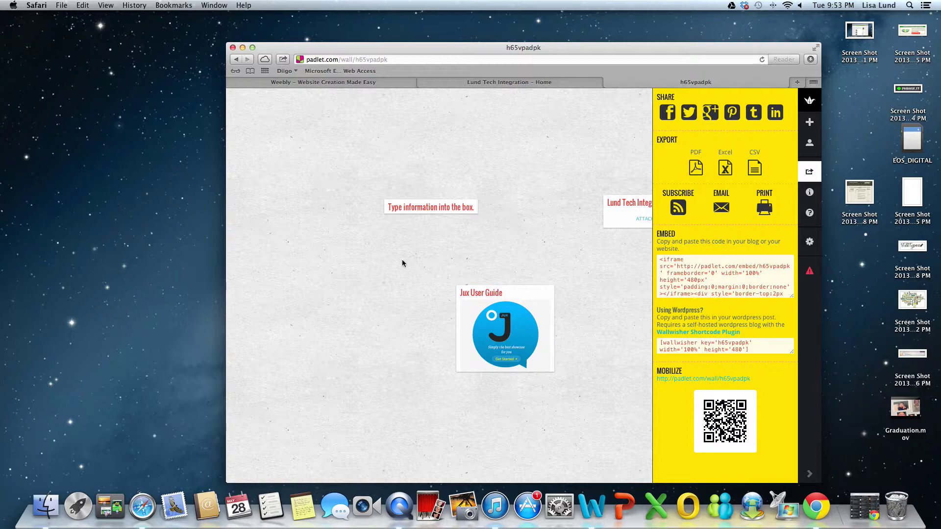
{"action": "mouse_move", "coordinate": [534, 349]}
{"action": "left_click", "coordinate": [721, 211]}
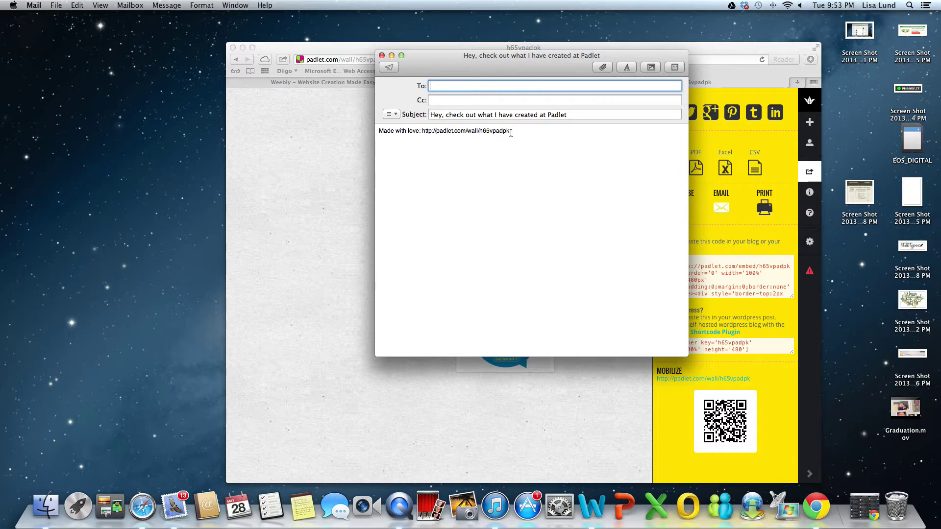
{"action": "left_click_drag", "start_coordinate": [511, 132], "coordinate": [421, 131]}
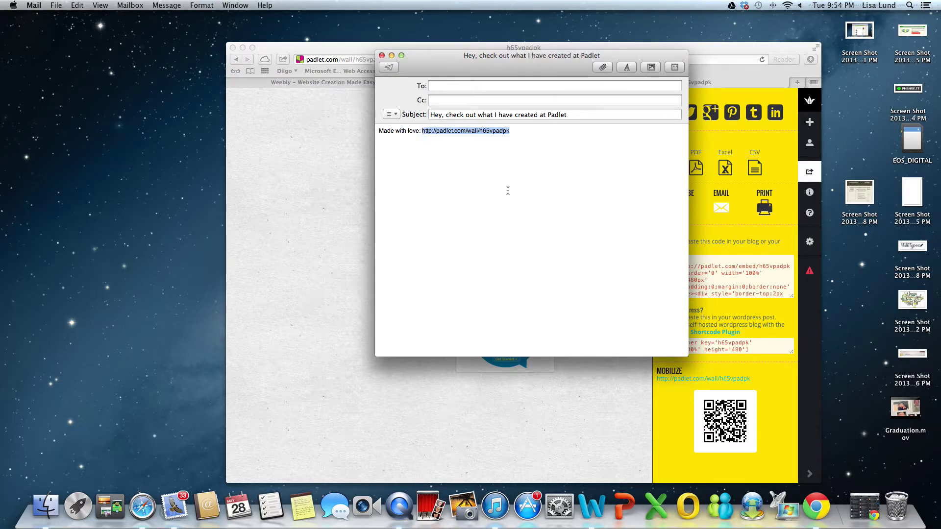
{"action": "left_click", "coordinate": [382, 55]}
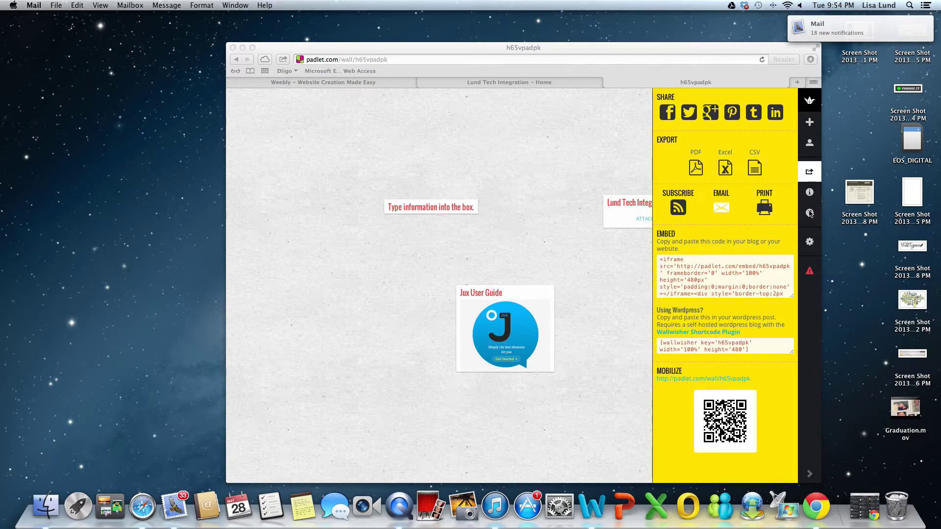
Check the wall's post details, then scroll the help guide down to Sharing and back to the top
{"action": "left_click", "coordinate": [809, 192]}
{"action": "left_click", "coordinate": [809, 193]}
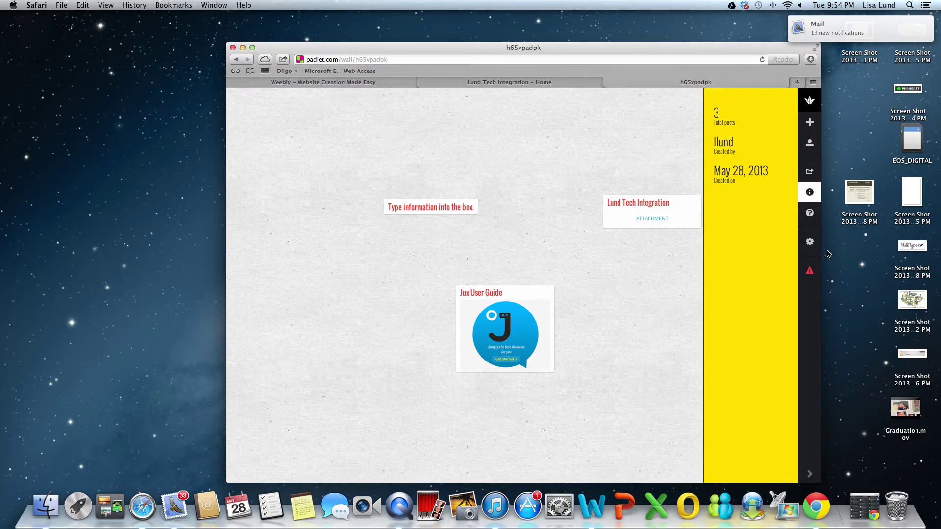
{"action": "left_click", "coordinate": [809, 216]}
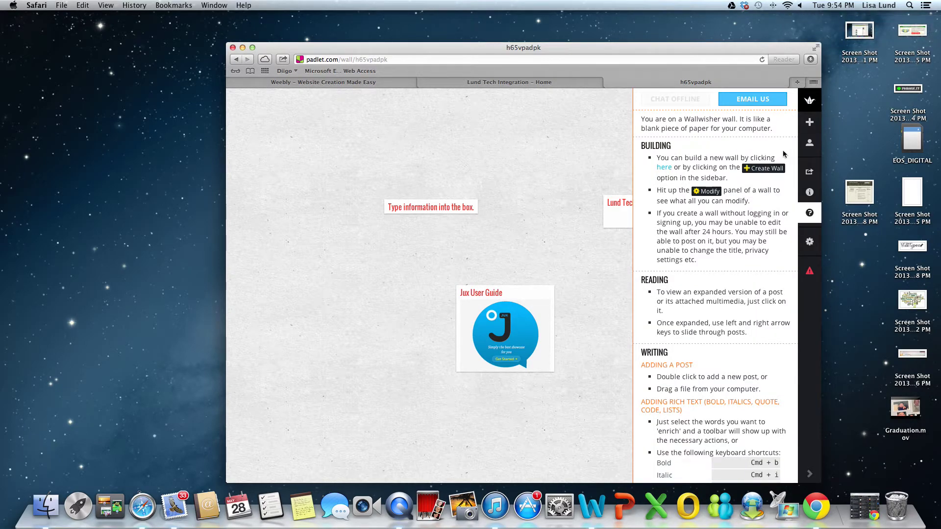
{"action": "scroll", "coordinate": [727, 339], "scroll_direction": "down", "scroll_amount": 3}
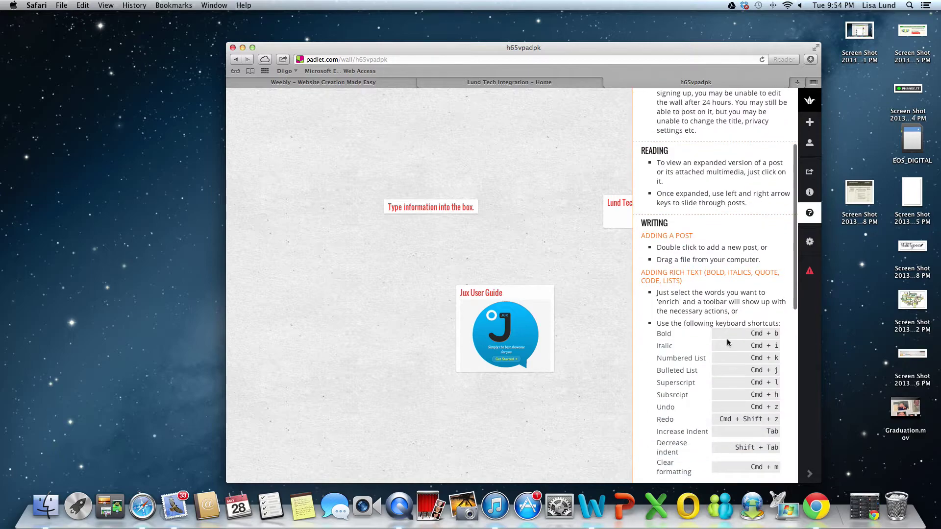
{"action": "scroll", "coordinate": [727, 339], "scroll_direction": "up", "scroll_amount": 3}
{"action": "scroll", "coordinate": [727, 339], "scroll_direction": "down", "scroll_amount": 8}
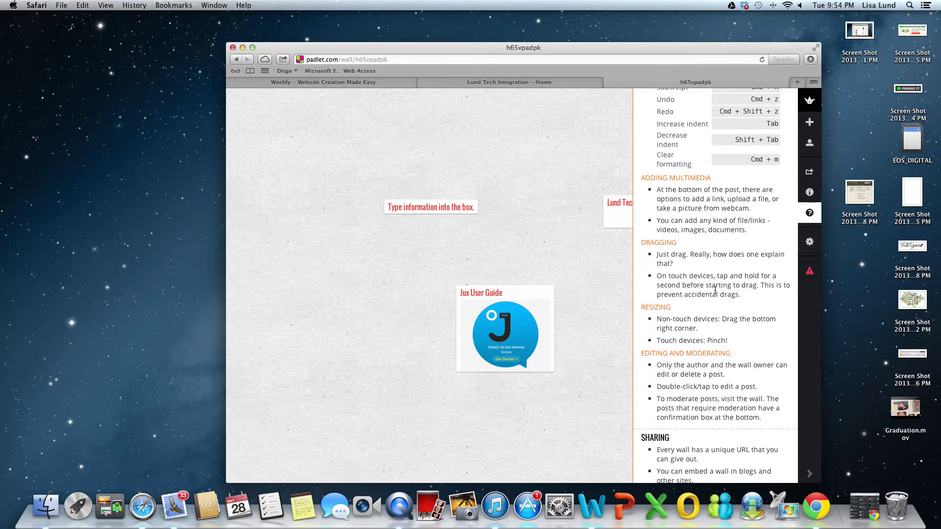
{"action": "scroll", "coordinate": [715, 287], "scroll_direction": "down", "scroll_amount": 4}
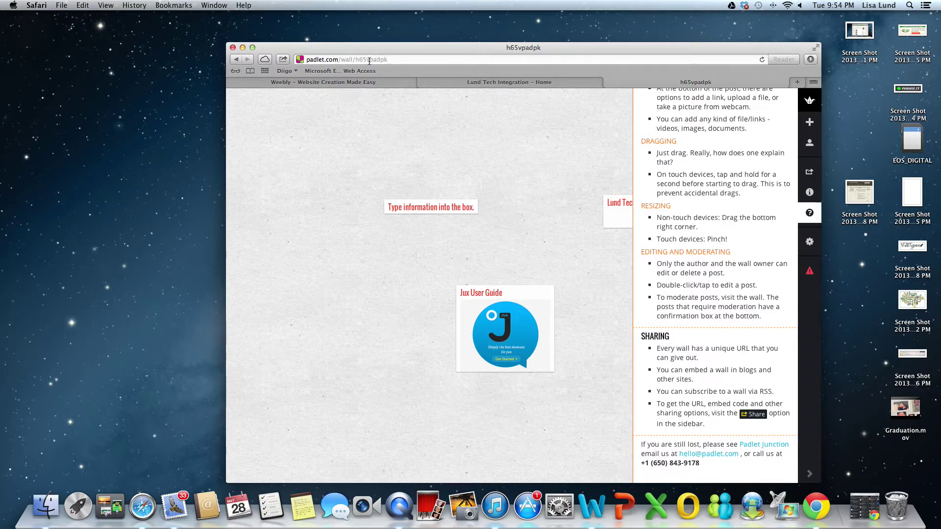
{"action": "left_click", "coordinate": [407, 62]}
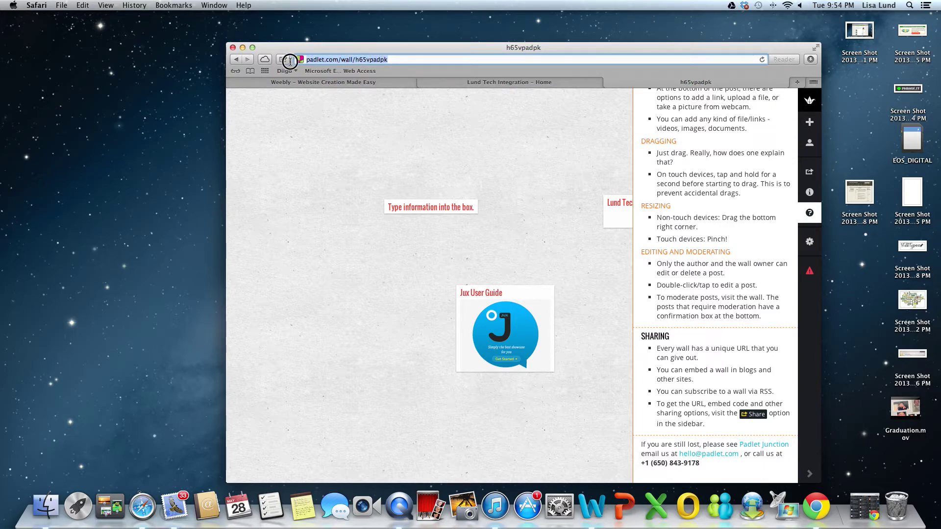
{"action": "scroll", "coordinate": [725, 367], "scroll_direction": "up", "scroll_amount": 15}
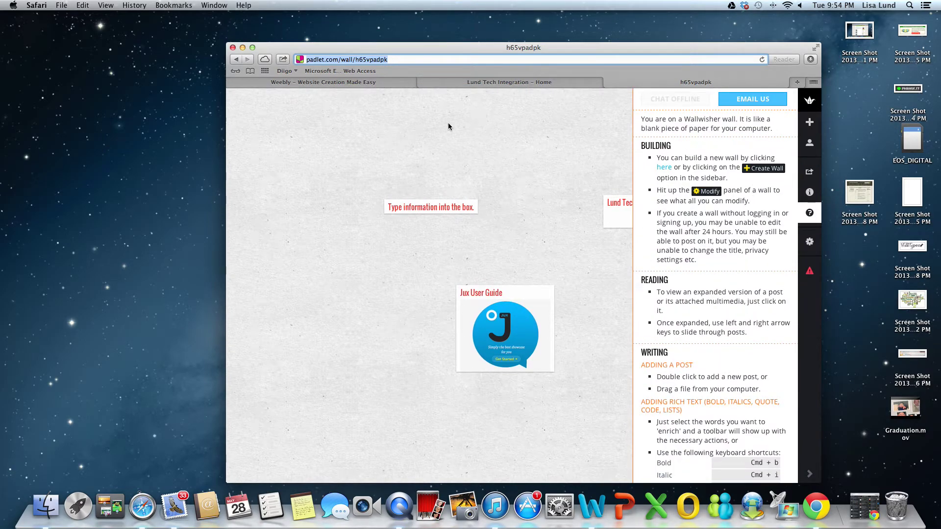
{"action": "left_click", "coordinate": [810, 244]}
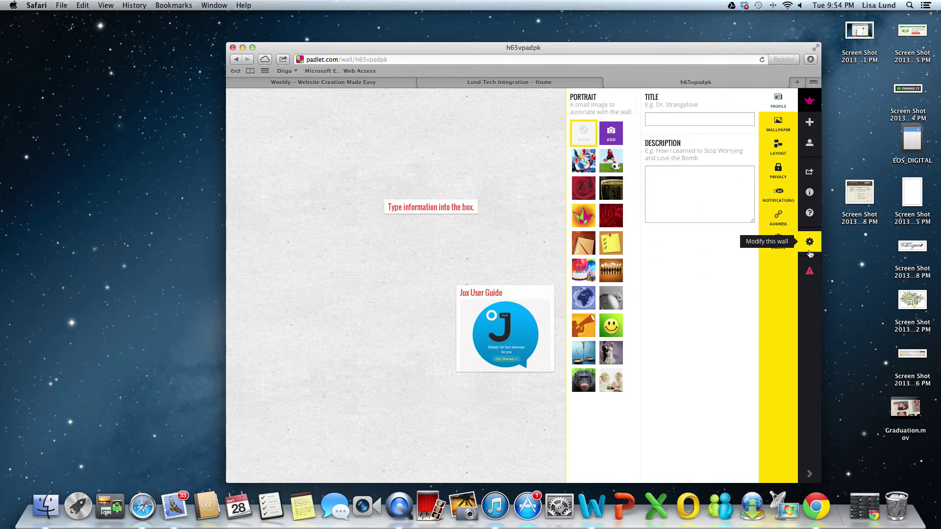
Pick the globe portrait, enter title 'Practice Board' and description 'My practice Board.'
{"action": "left_click", "coordinate": [586, 303]}
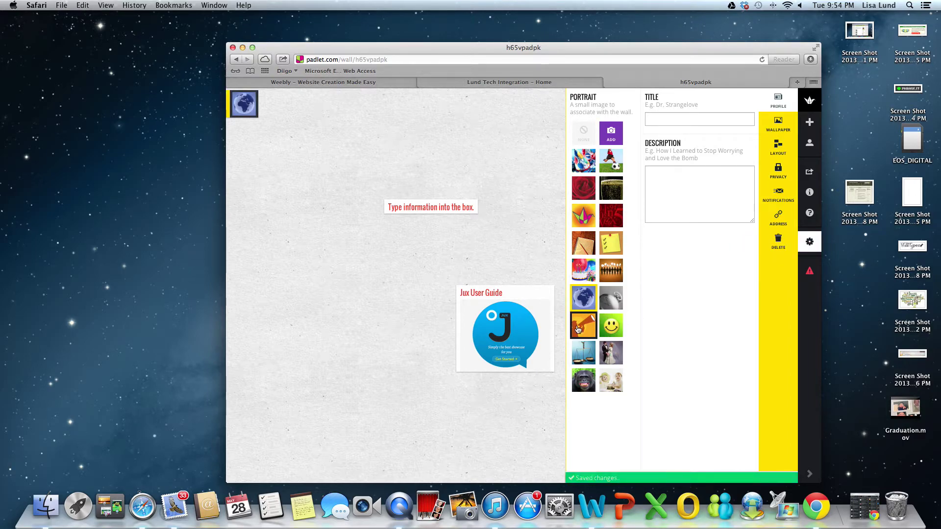
{"action": "left_click", "coordinate": [658, 119]}
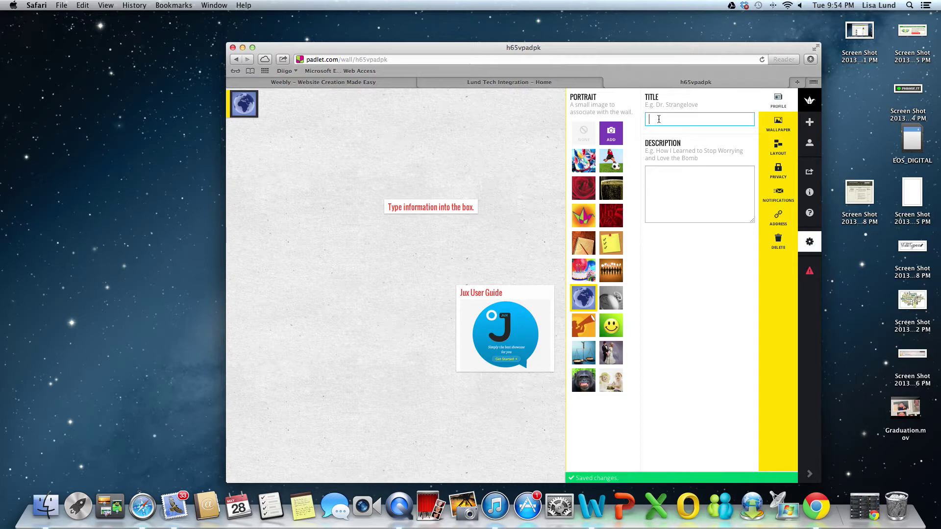
{"action": "type", "text": "Practi"}
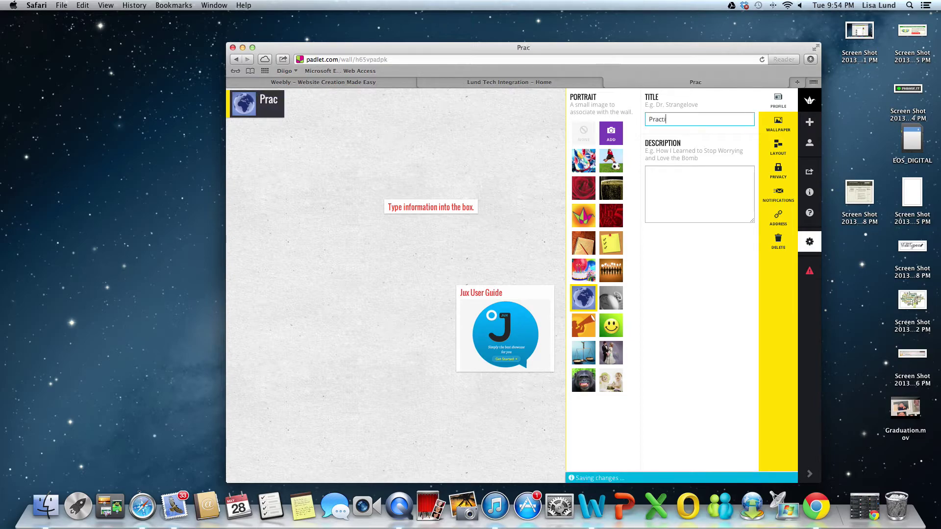
{"action": "type", "text": "ce Board"}
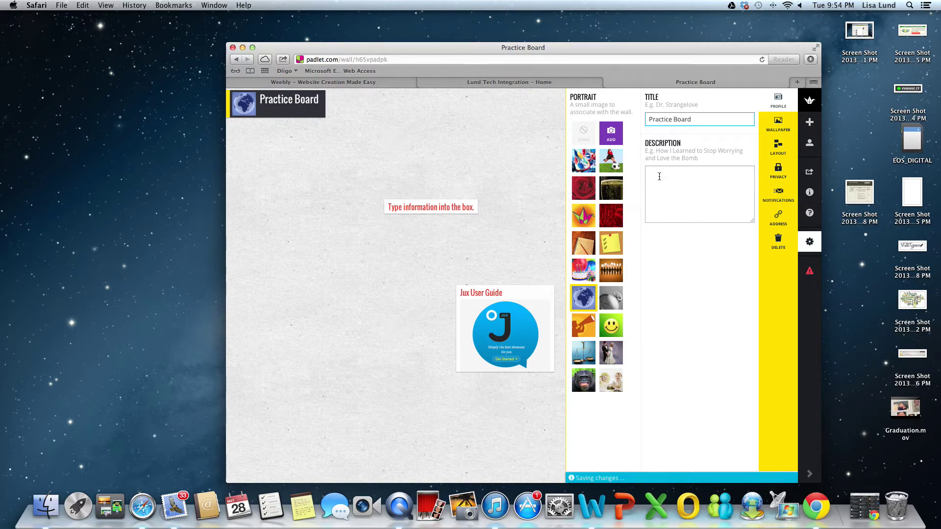
{"action": "left_click", "coordinate": [659, 175]}
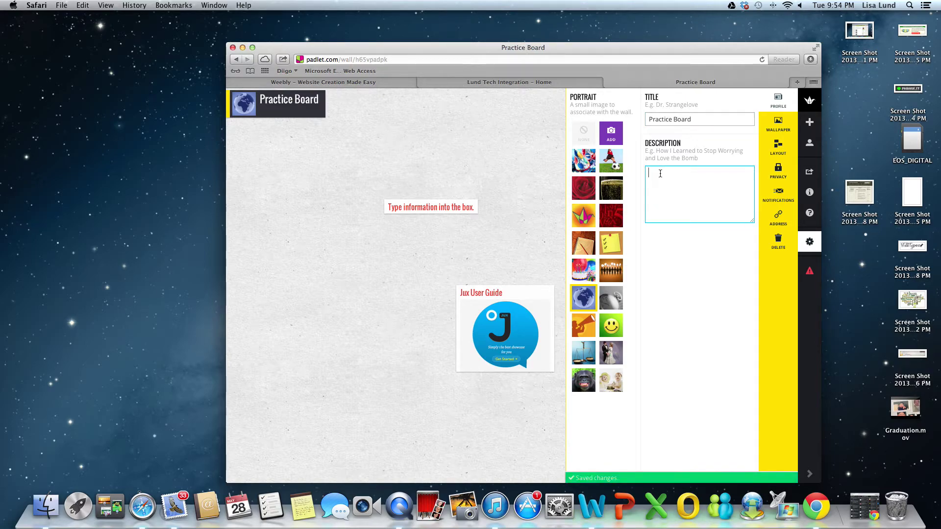
{"action": "type", "text": "What"}
{"action": "key", "text": "BackSpace"}
{"action": "key", "text": "BackSpace"}
{"action": "type", "text": "Ny"}
{"action": "type", "text": " practice Board."}
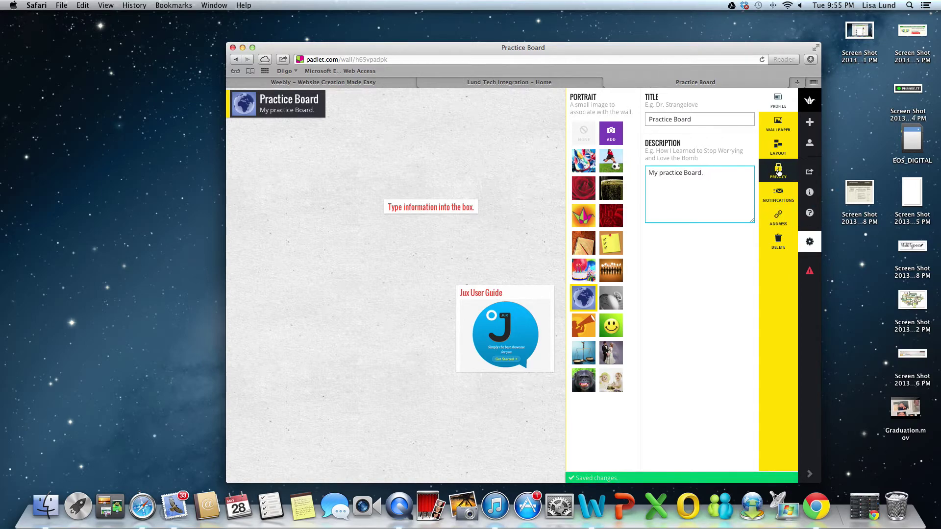
{"action": "left_click", "coordinate": [776, 147]}
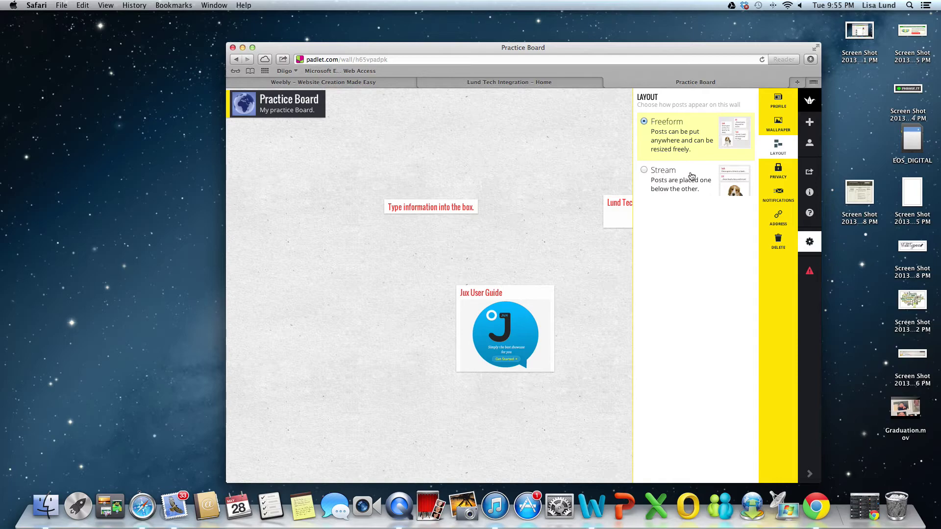
In Privacy, try the Password Protected, Private and Hidden link options with view-only access
{"action": "left_click", "coordinate": [774, 172]}
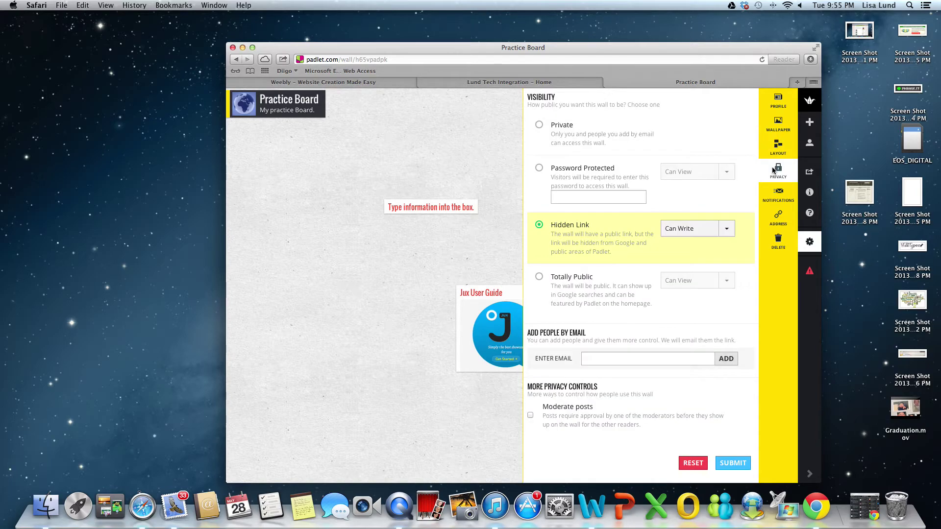
{"action": "left_click", "coordinate": [539, 168]}
{"action": "left_click", "coordinate": [568, 194]}
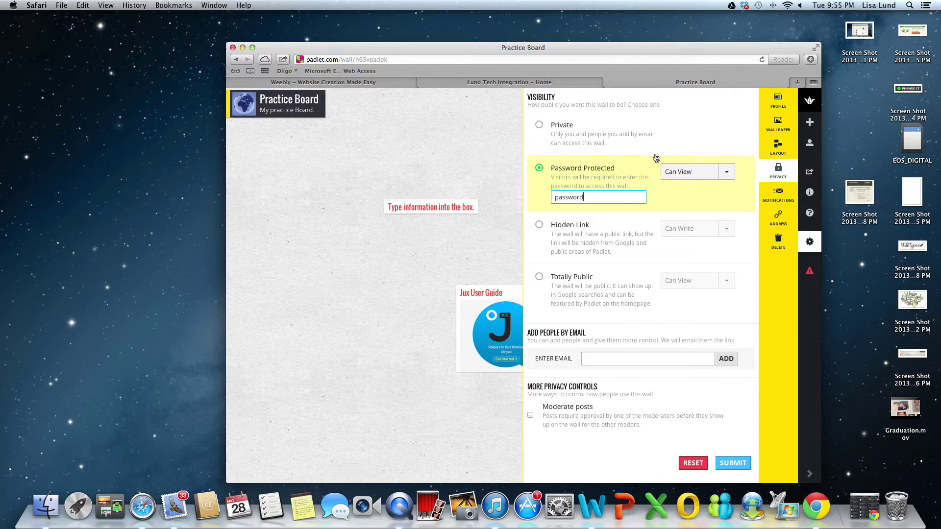
{"action": "left_click", "coordinate": [539, 126]}
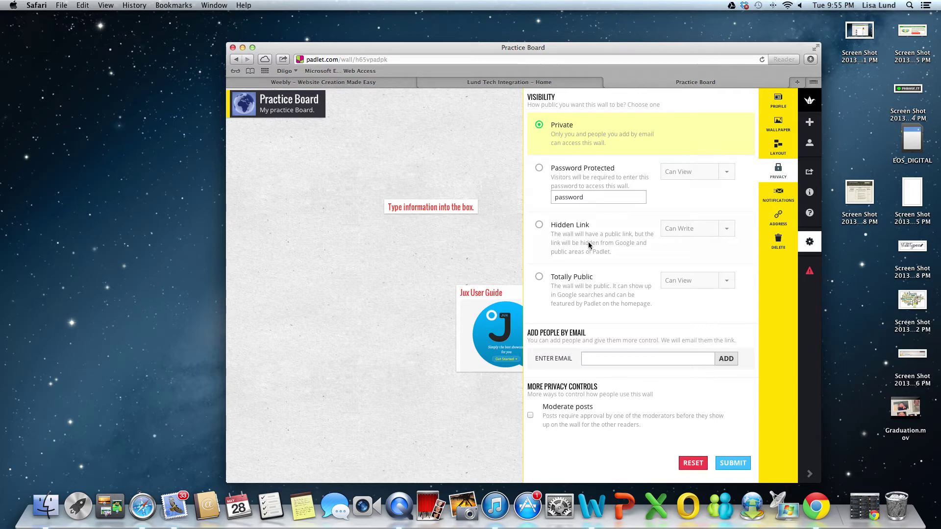
{"action": "left_click", "coordinate": [539, 226]}
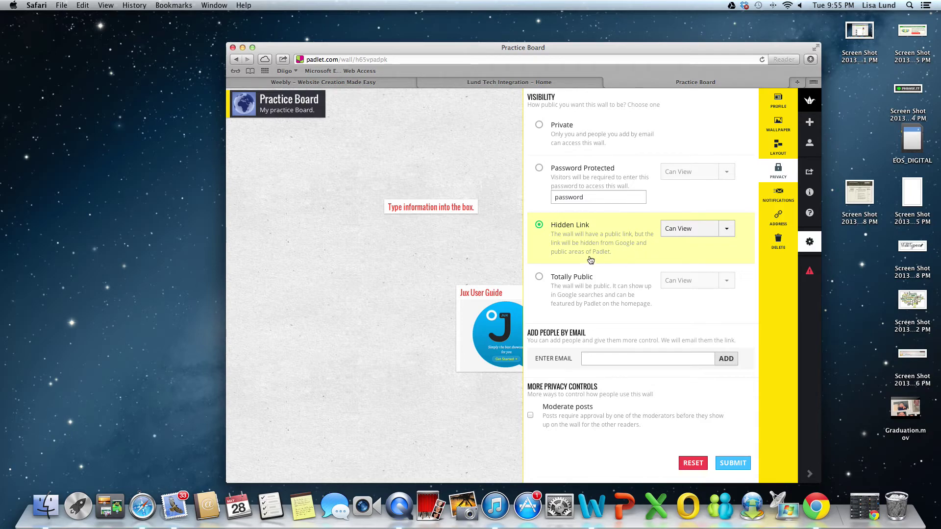
{"action": "left_click", "coordinate": [723, 232]}
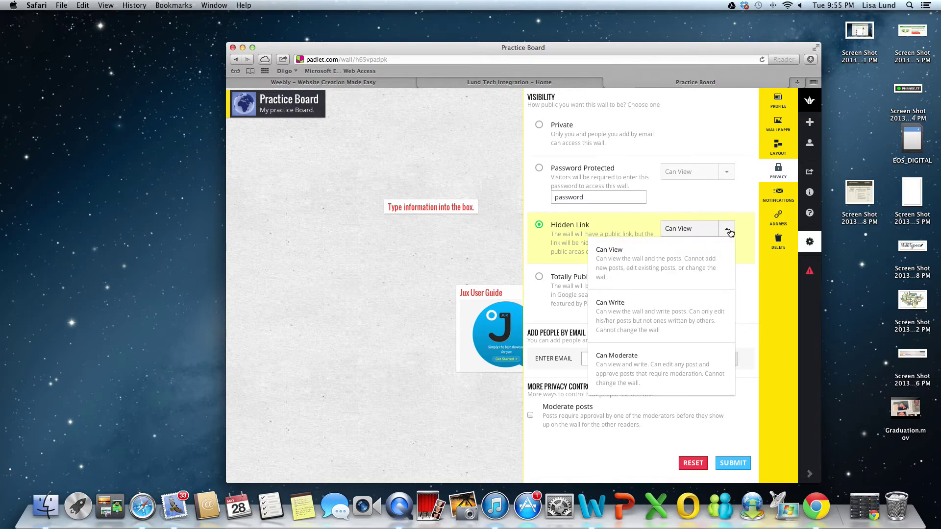
{"action": "left_click", "coordinate": [723, 232]}
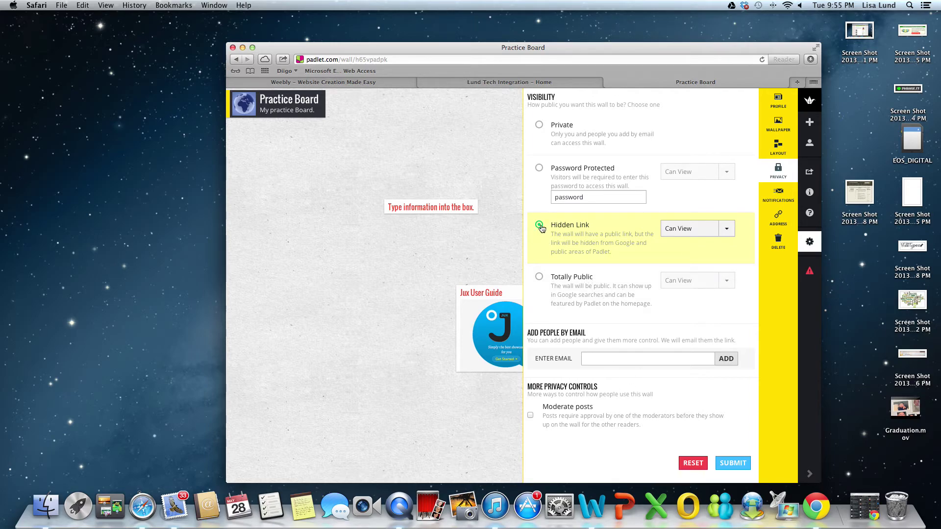
Set the wall to Password Protected with Can View access and submit the privacy settings
{"action": "left_click", "coordinate": [537, 167]}
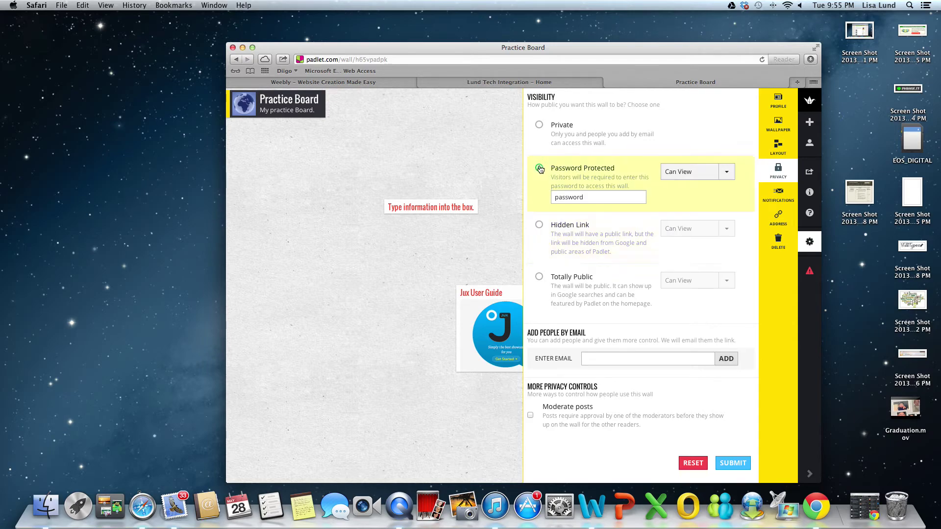
{"action": "left_click", "coordinate": [728, 172]}
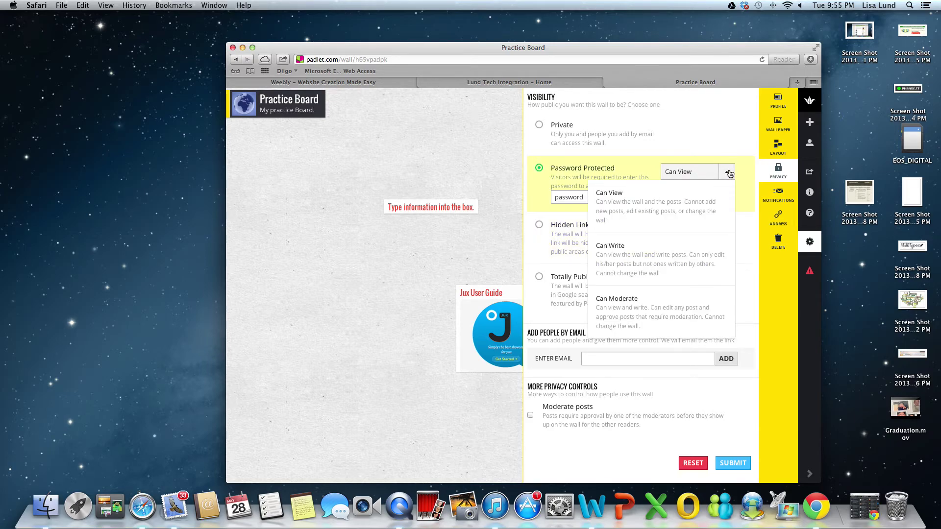
{"action": "left_click", "coordinate": [728, 173]}
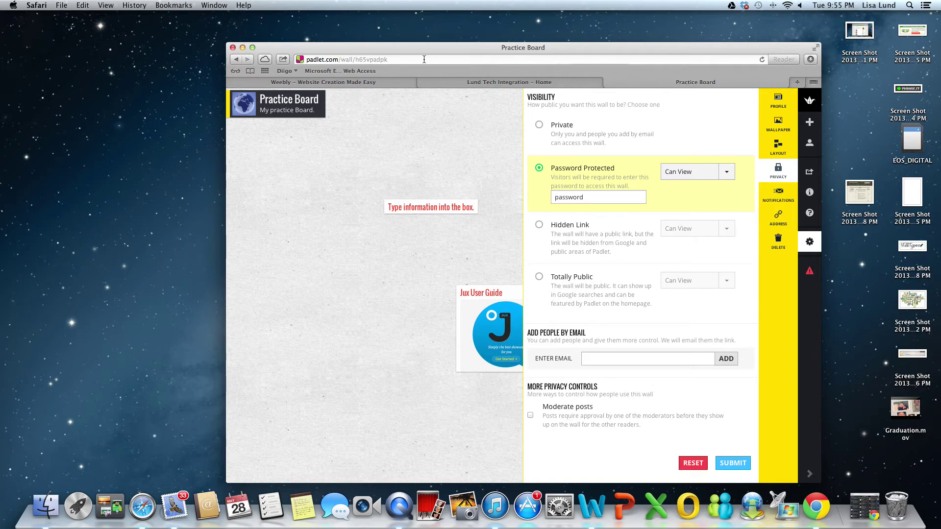
{"action": "left_click", "coordinate": [316, 59]}
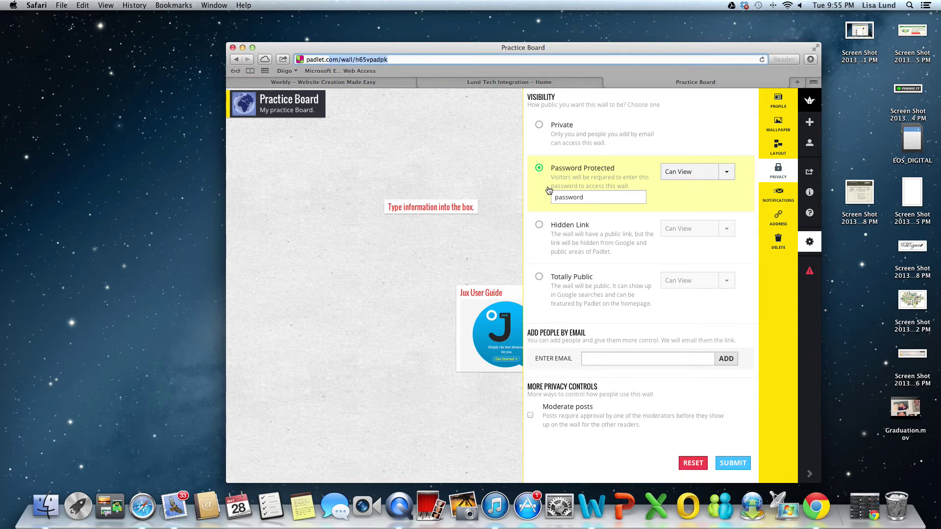
{"action": "left_click_drag", "start_coordinate": [588, 196], "coordinate": [532, 197]}
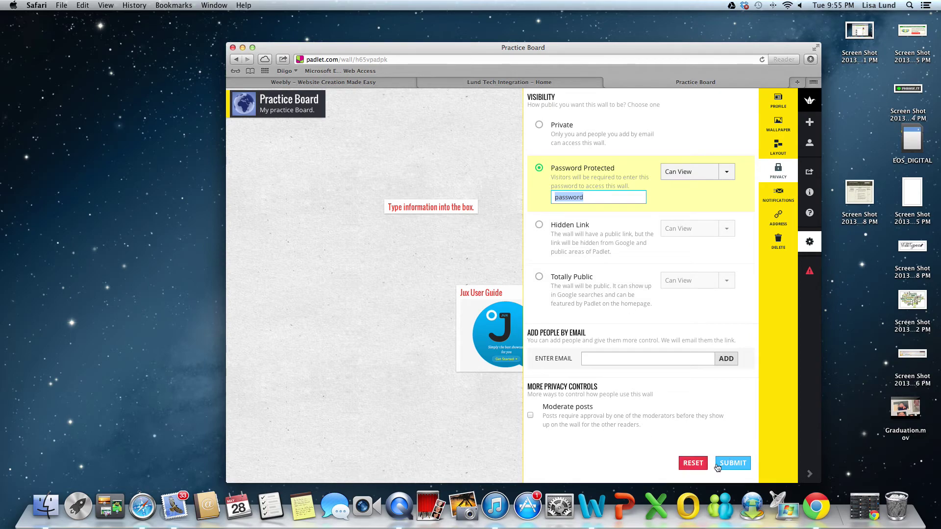
{"action": "left_click", "coordinate": [735, 463]}
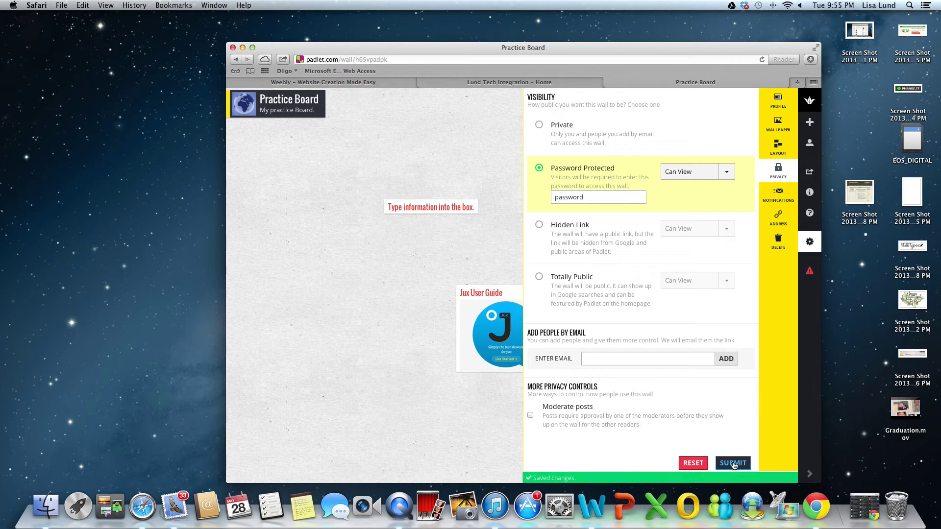
{"action": "left_click", "coordinate": [779, 196]}
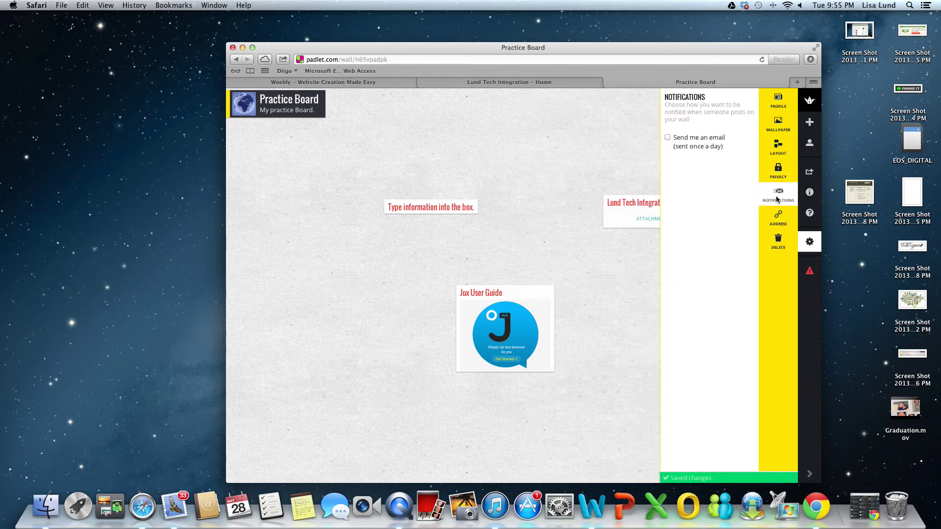
Toggle the daily email notification on and off, try both address options, then close settings
{"action": "left_click", "coordinate": [667, 137]}
{"action": "left_click", "coordinate": [667, 137]}
{"action": "left_click", "coordinate": [779, 219]}
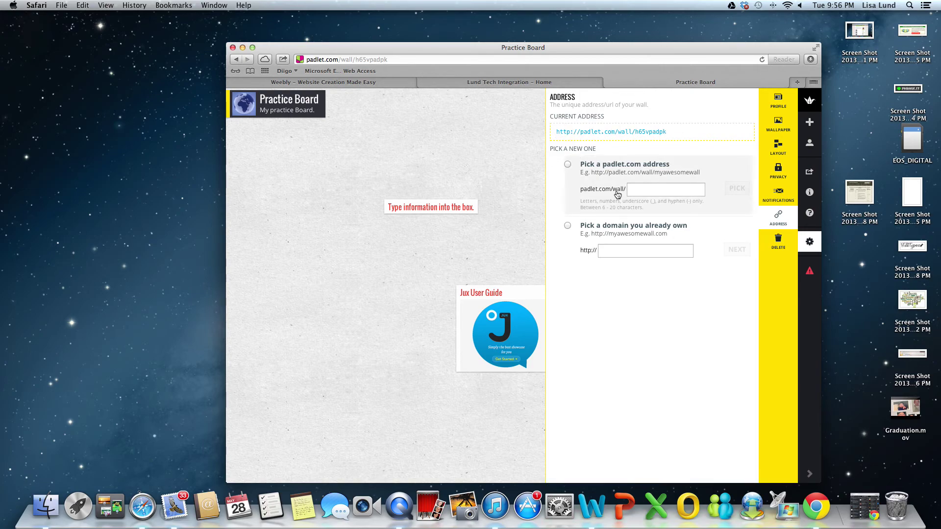
{"action": "left_click", "coordinate": [642, 189]}
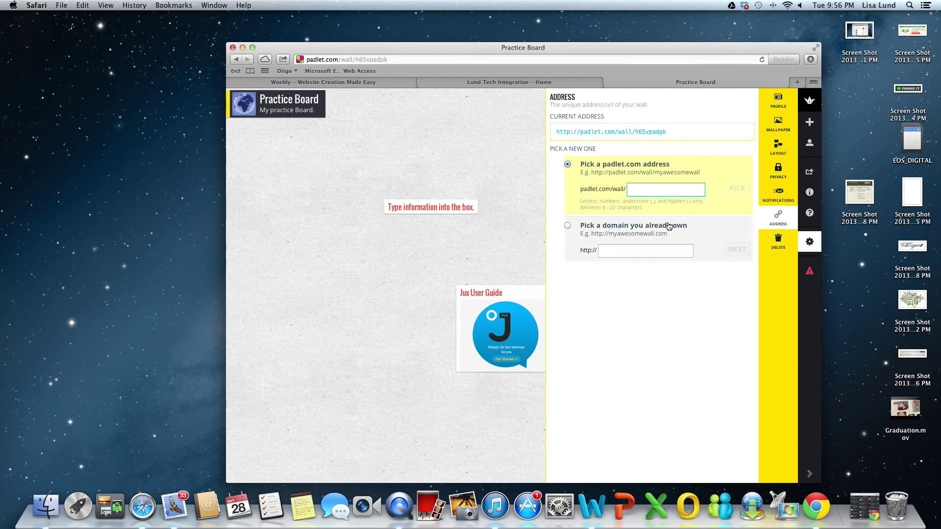
{"action": "left_click", "coordinate": [606, 250]}
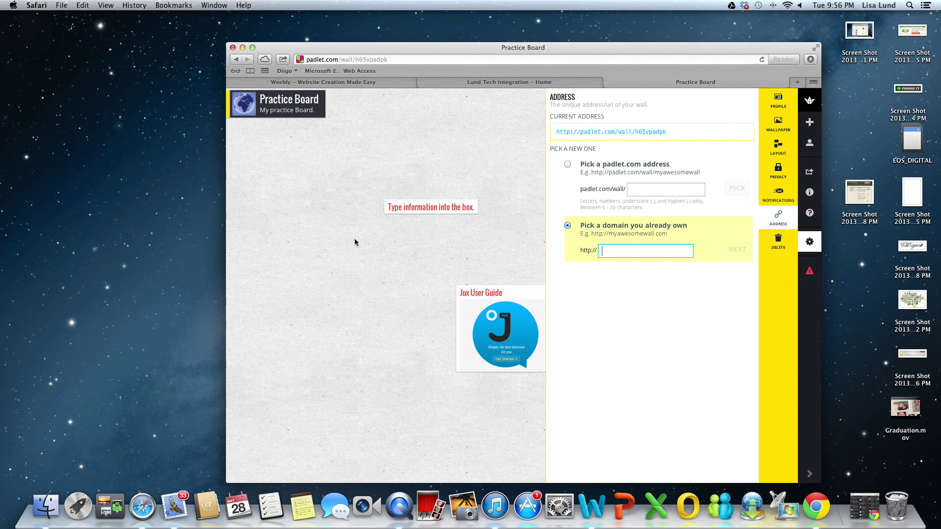
{"action": "left_click", "coordinate": [296, 253]}
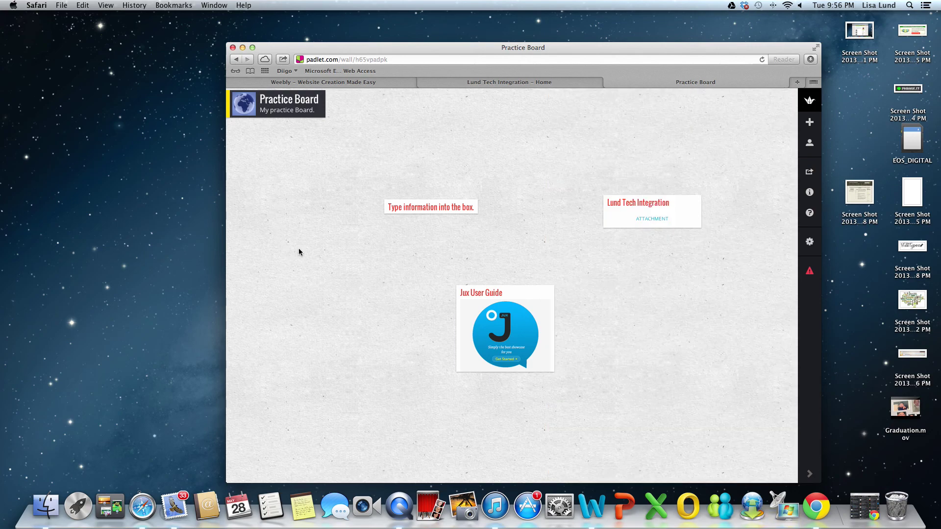